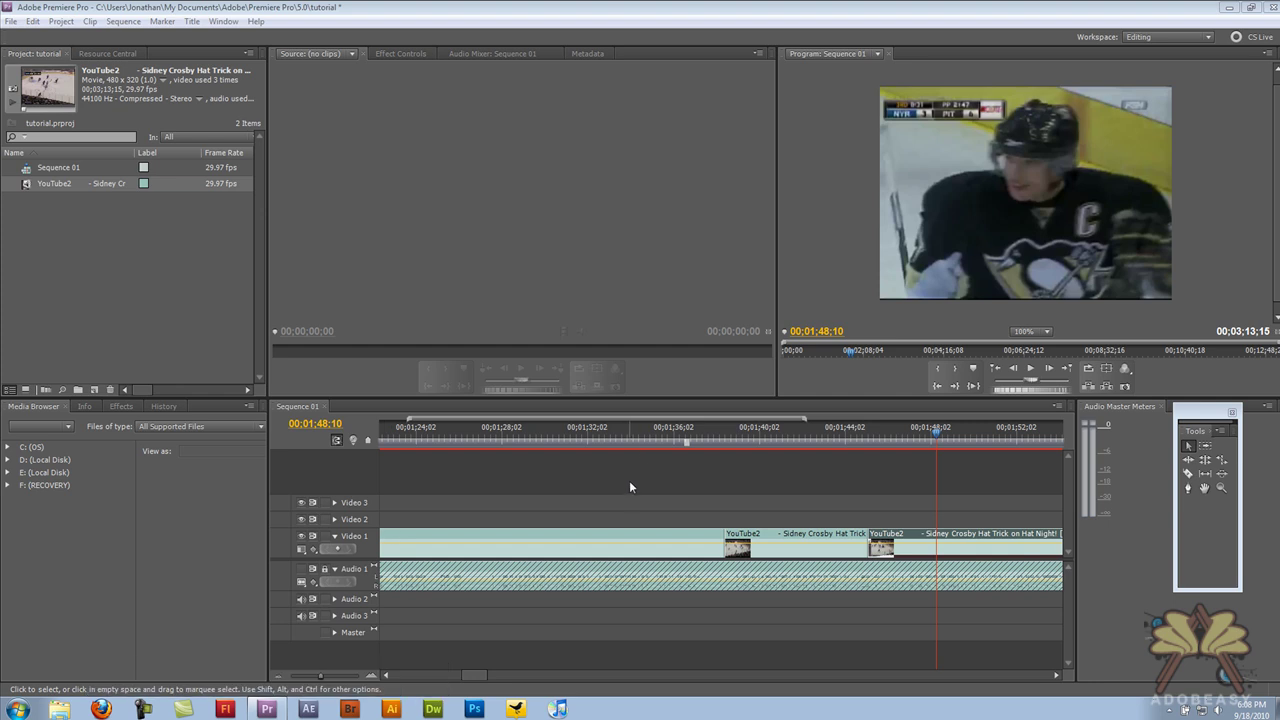
# Step: Undo the three earlier cuts so the hockey clip on Video 1 is whole again
pyautogui.click(695, 510)
pyautogui.hotkey('ctrl', 'z')
pyautogui.hotkey('ctrl', 'z')
pyautogui.hotkey('ctrl', 'z')
pyautogui.hotkey('ctrl', 'z')
pyautogui.hotkey('ctrl', 'z')
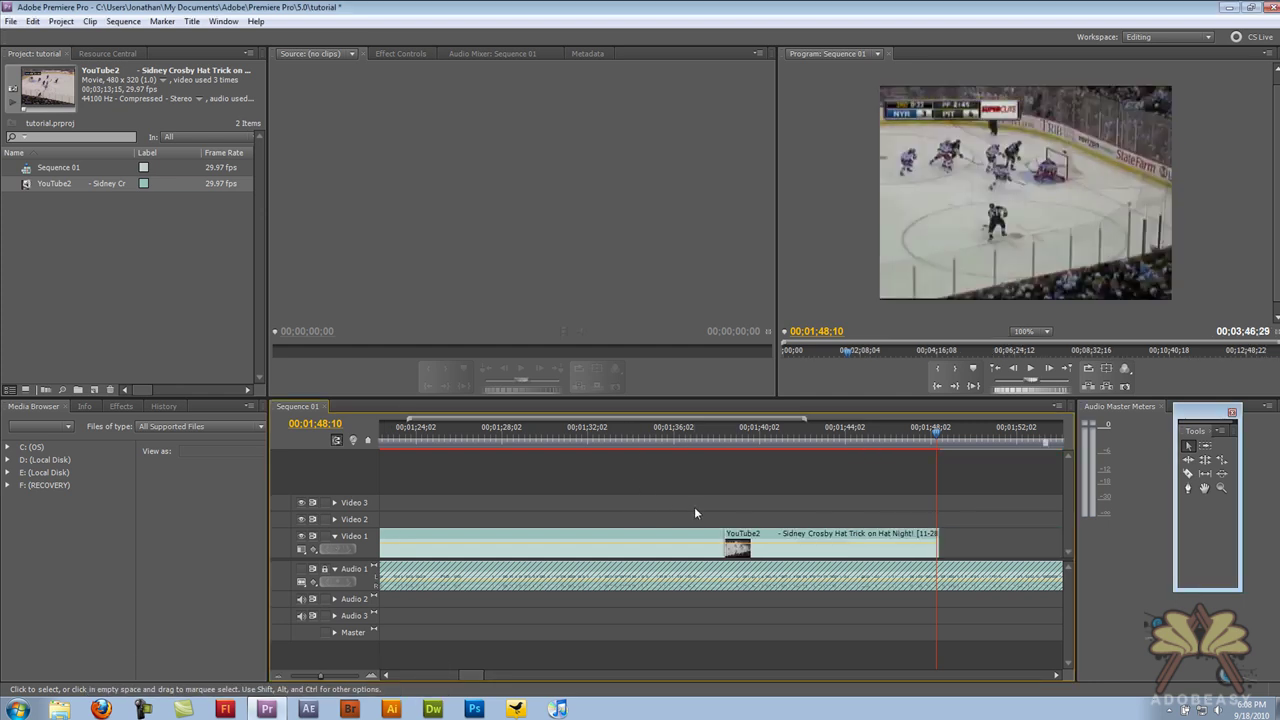
pyautogui.hotkey('ctrl', 'z')
pyautogui.hotkey('ctrl', 'z')
pyautogui.hotkey('ctrl', 'z')
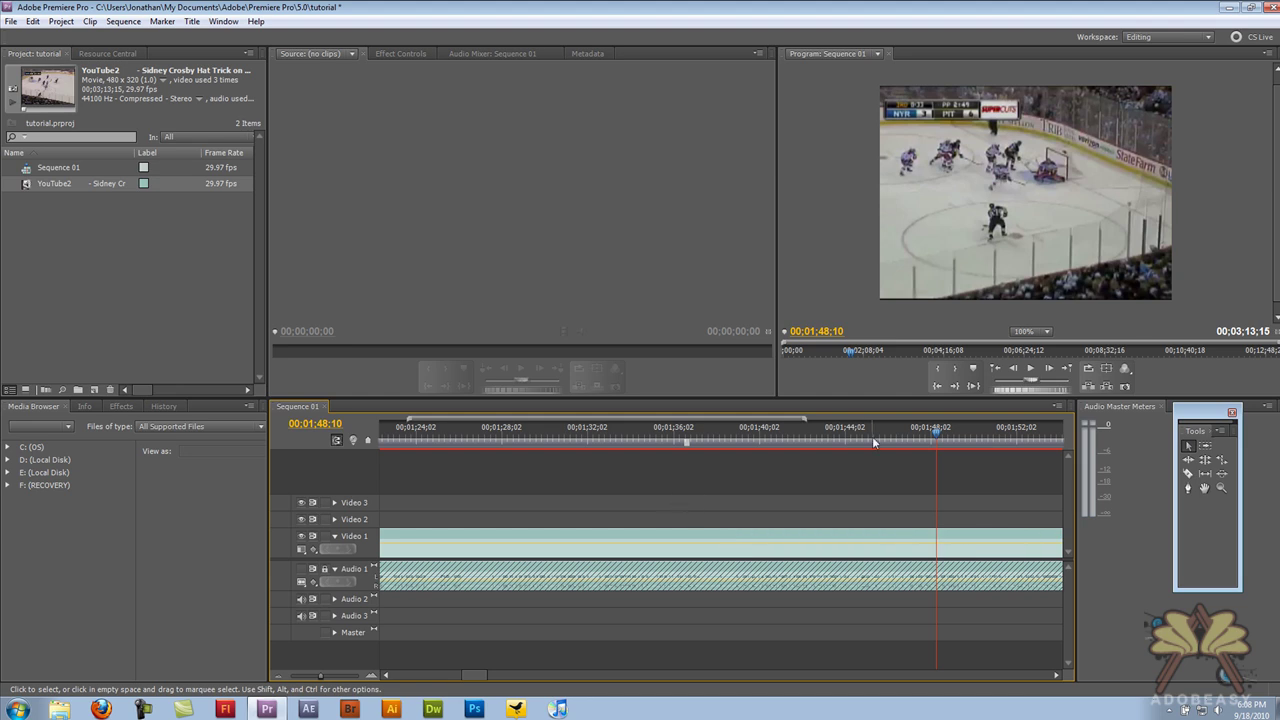
pyautogui.hotkey('ctrl', 'z')
pyautogui.hotkey('ctrl', 'z')
pyautogui.hotkey('ctrl', 'z')
# Step: Zoom the timeline out until the full hockey clip, running to about 3:13, is visible
pyautogui.click(1221, 488)
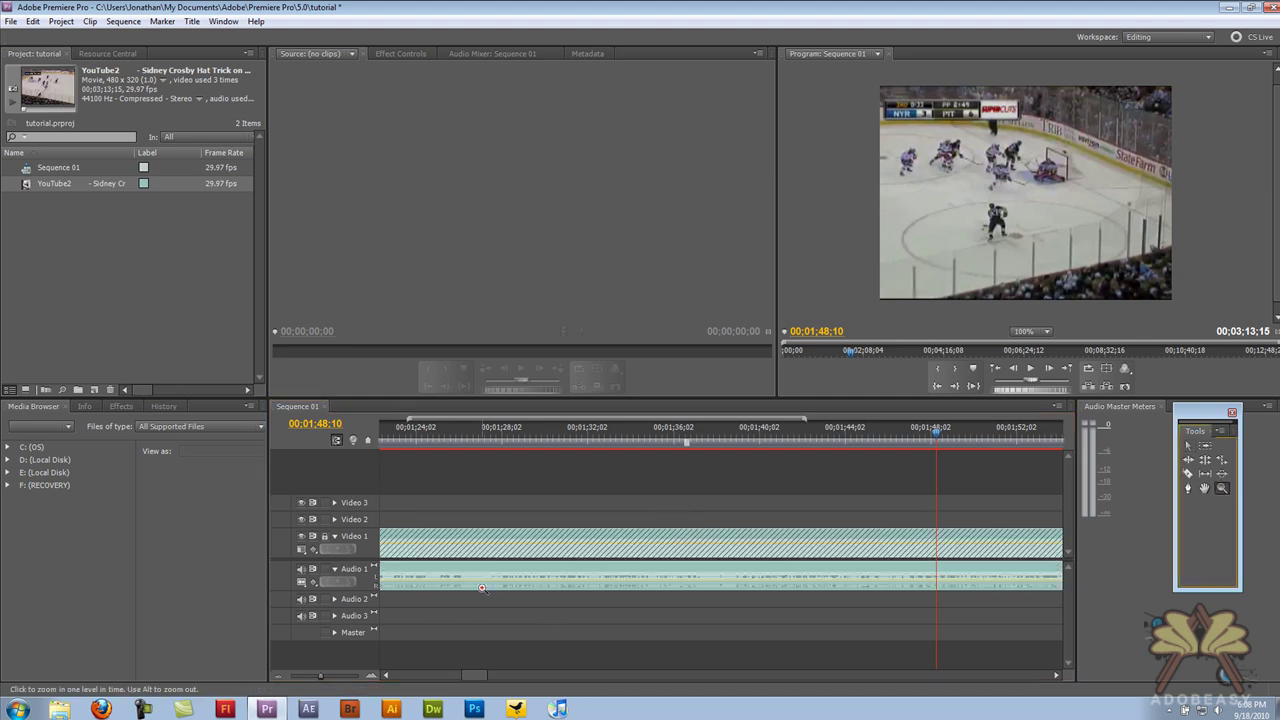
pyautogui.keyDown('alt'); pyautogui.click(577, 563); pyautogui.keyUp('alt')
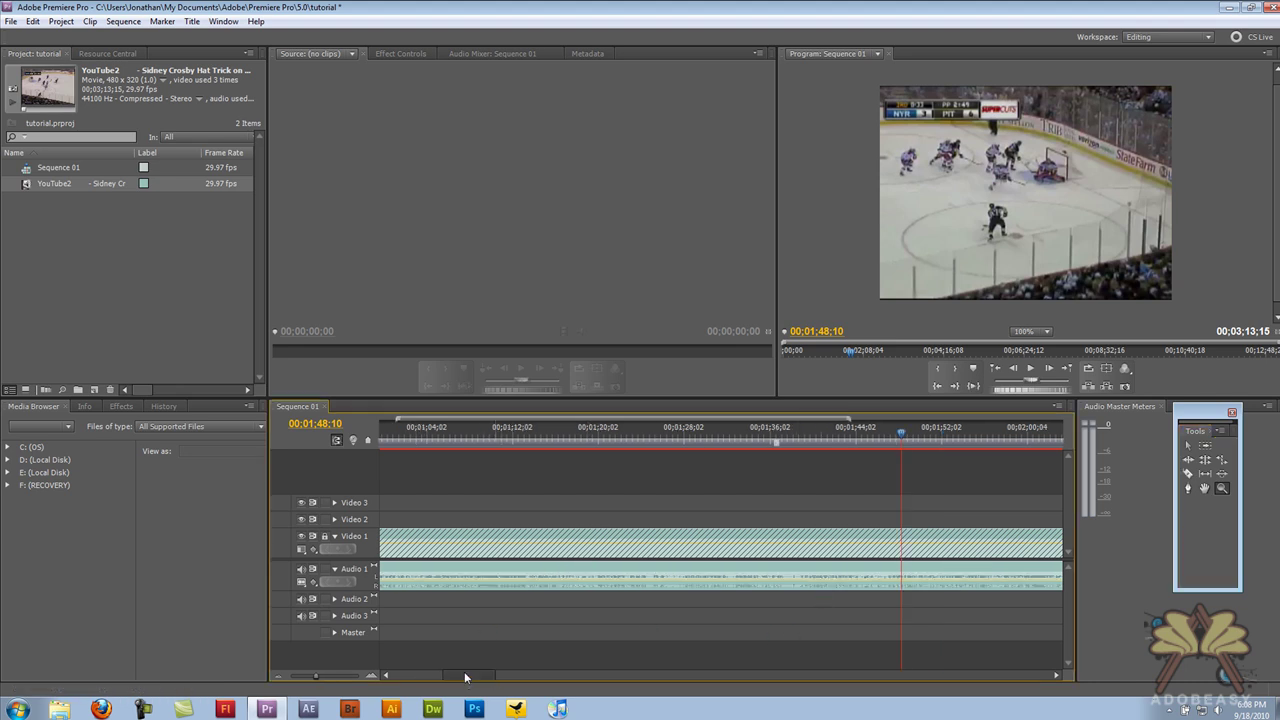
pyautogui.moveTo(471, 678); pyautogui.dragTo(490, 680)
pyautogui.keyDown('alt'); pyautogui.click(492, 521); pyautogui.keyUp('alt')
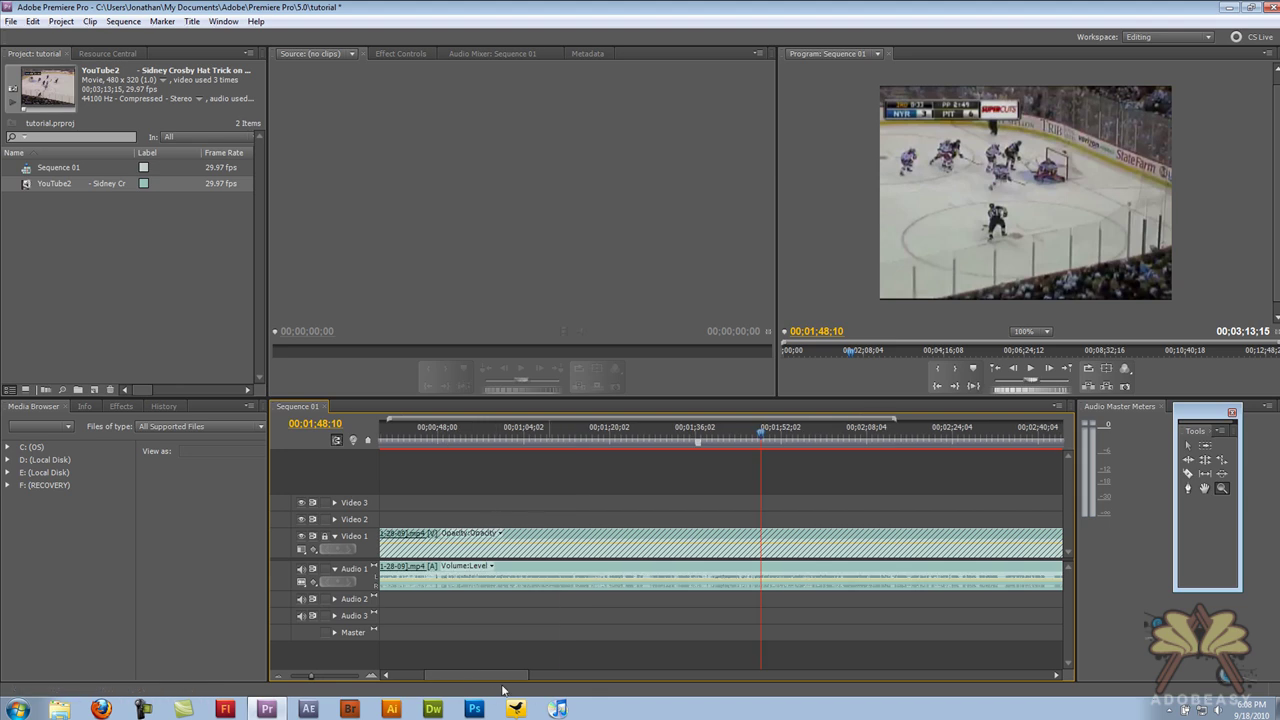
pyautogui.moveTo(500, 677)
pyautogui.mouseDown()
pyautogui.moveTo(540, 680)
pyautogui.moveTo(522, 680)
pyautogui.mouseUp()
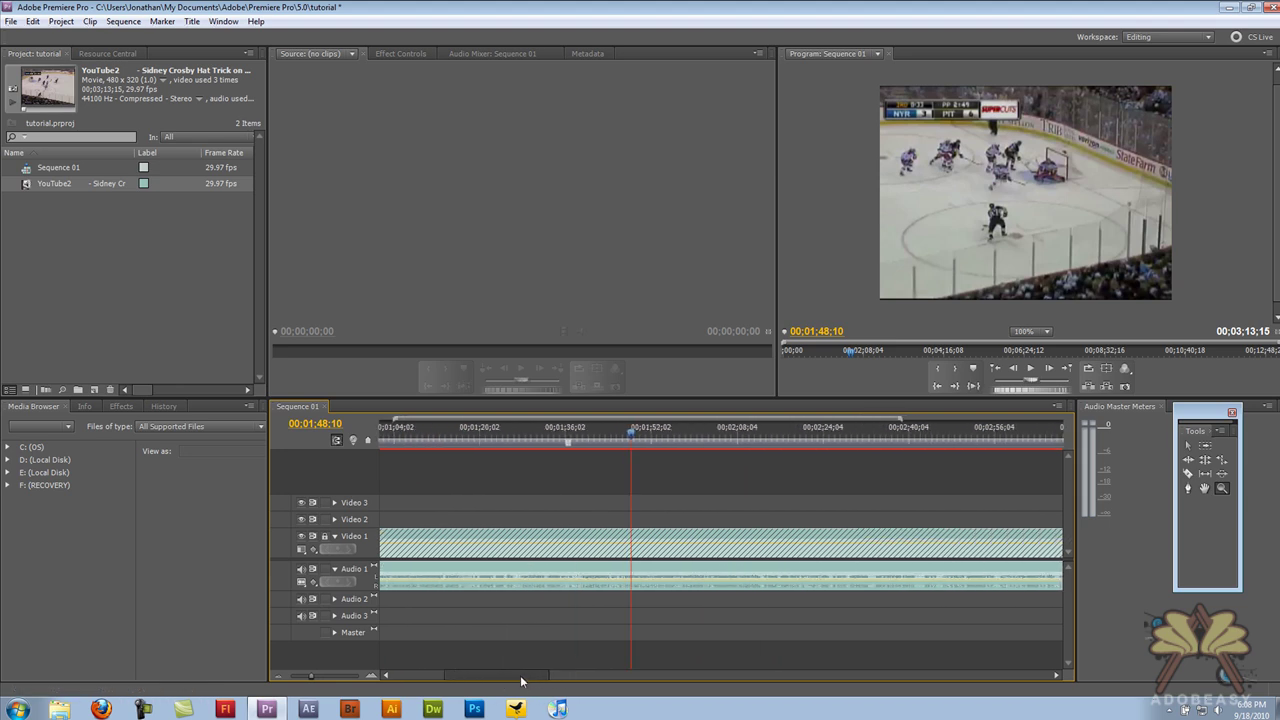
pyautogui.keyDown('alt'); pyautogui.click(665, 517); pyautogui.keyUp('alt')
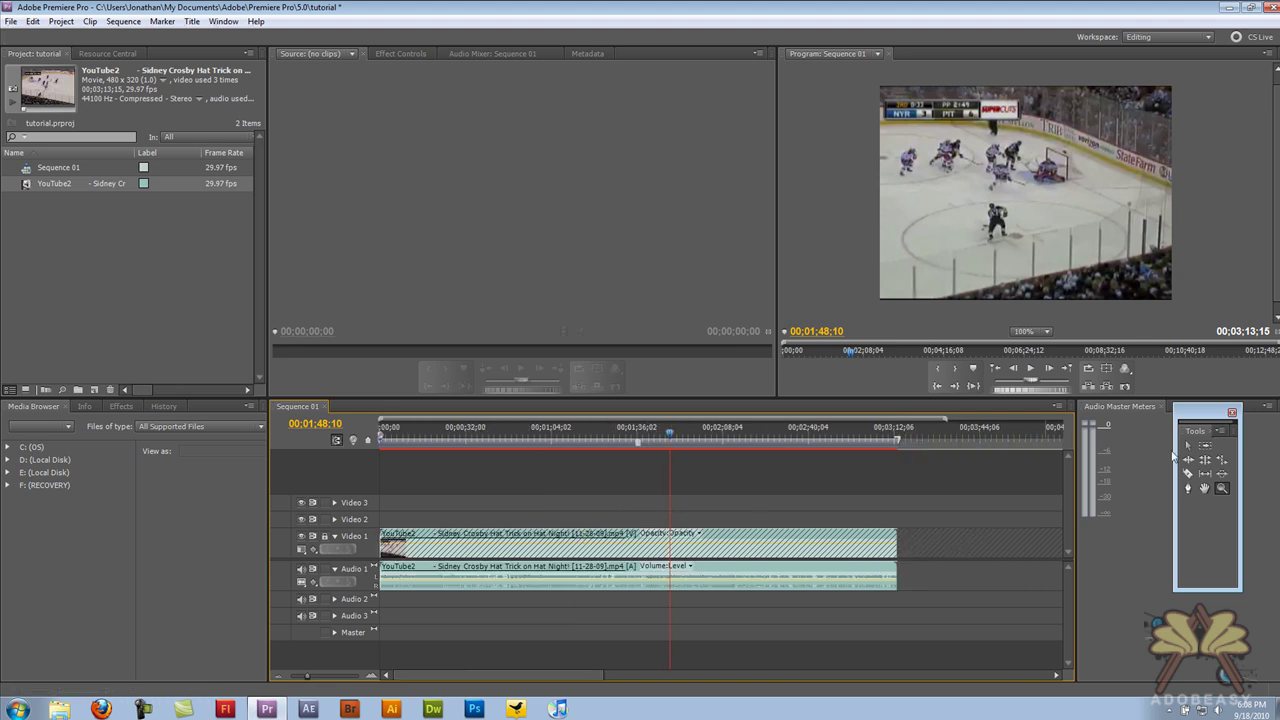
# Step: Mute and lock Audio 1, unlock Video 1, and park the playhead at 00;01;37;14
pyautogui.click(1188, 473)
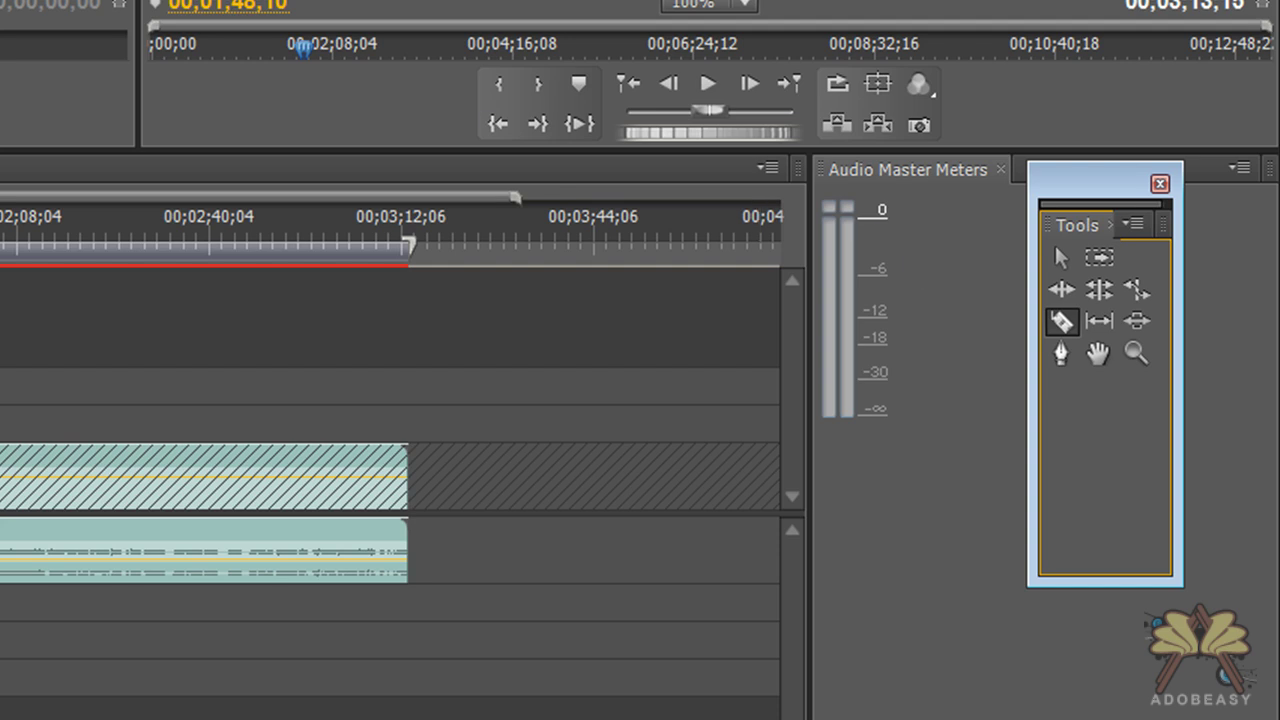
pyautogui.press('space')
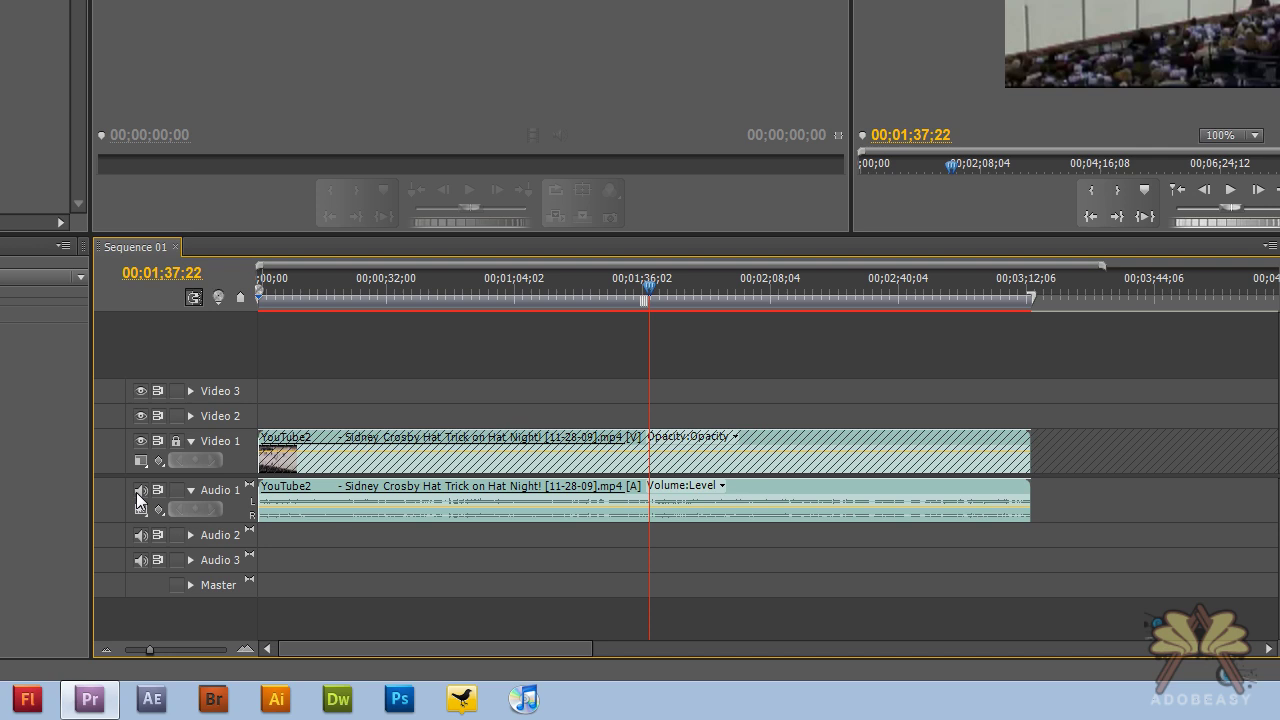
pyautogui.click(138, 491)
pyautogui.click(647, 278)
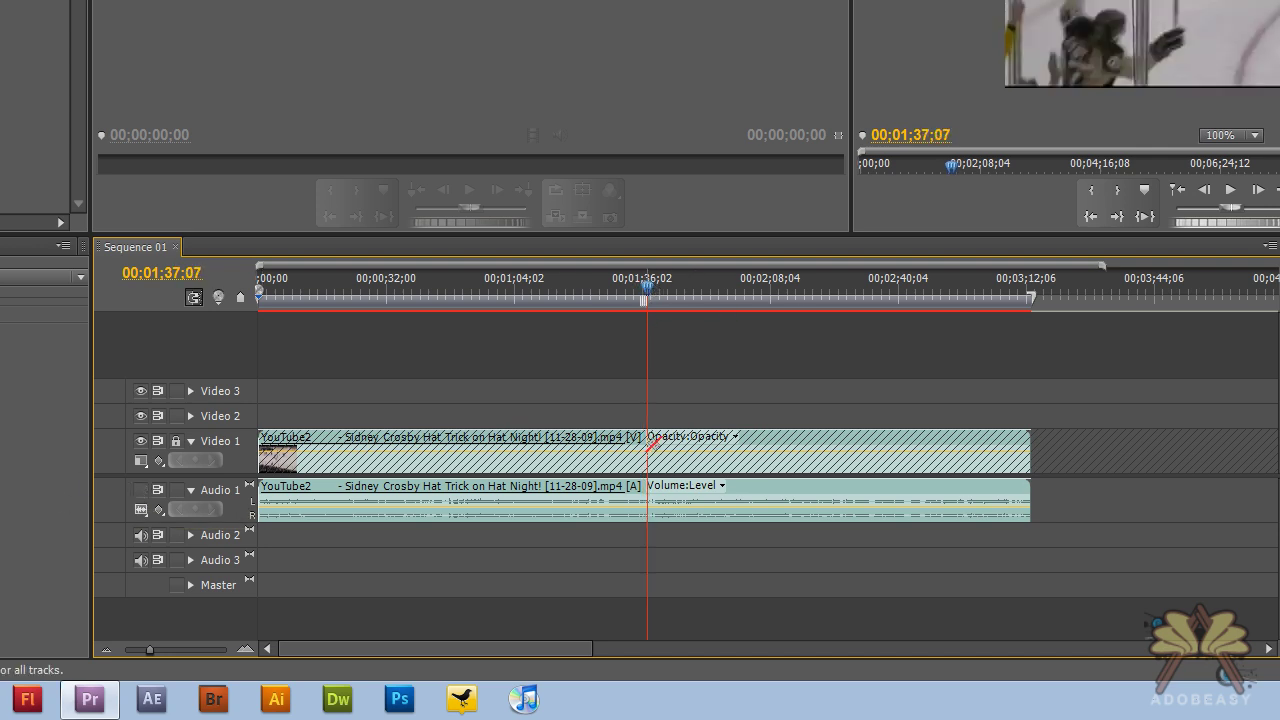
pyautogui.click(176, 440)
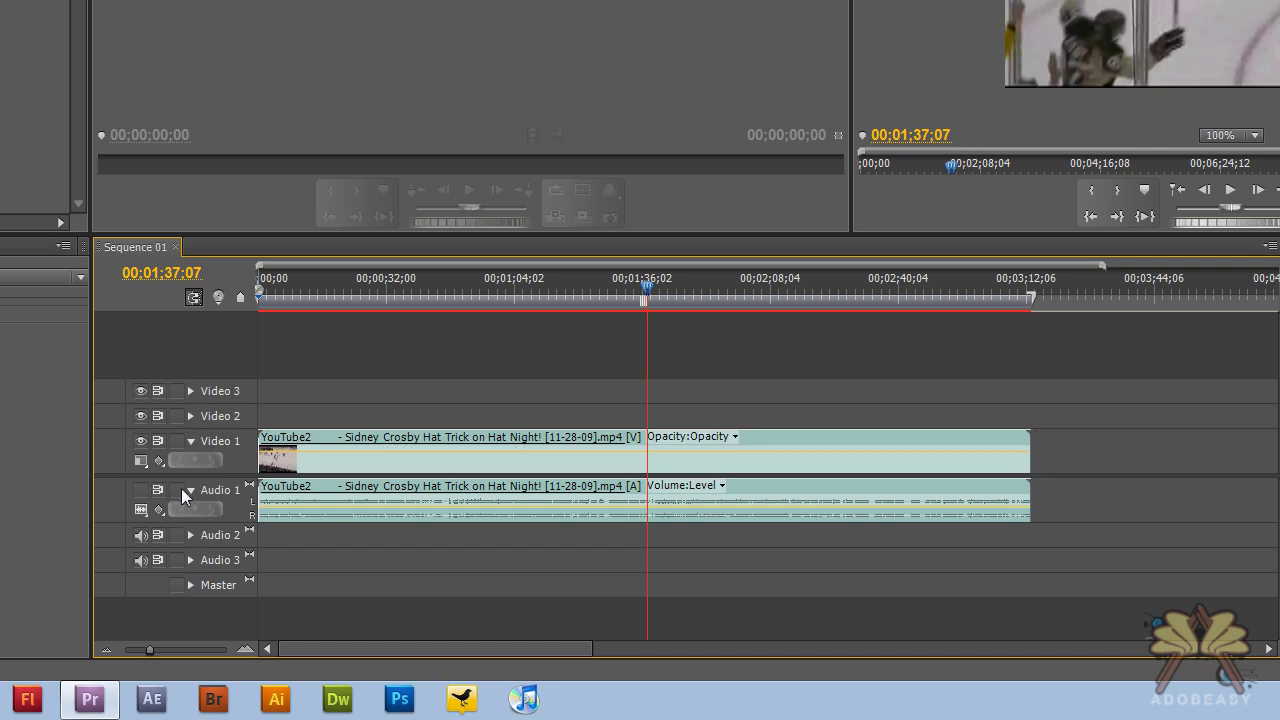
pyautogui.click(179, 489)
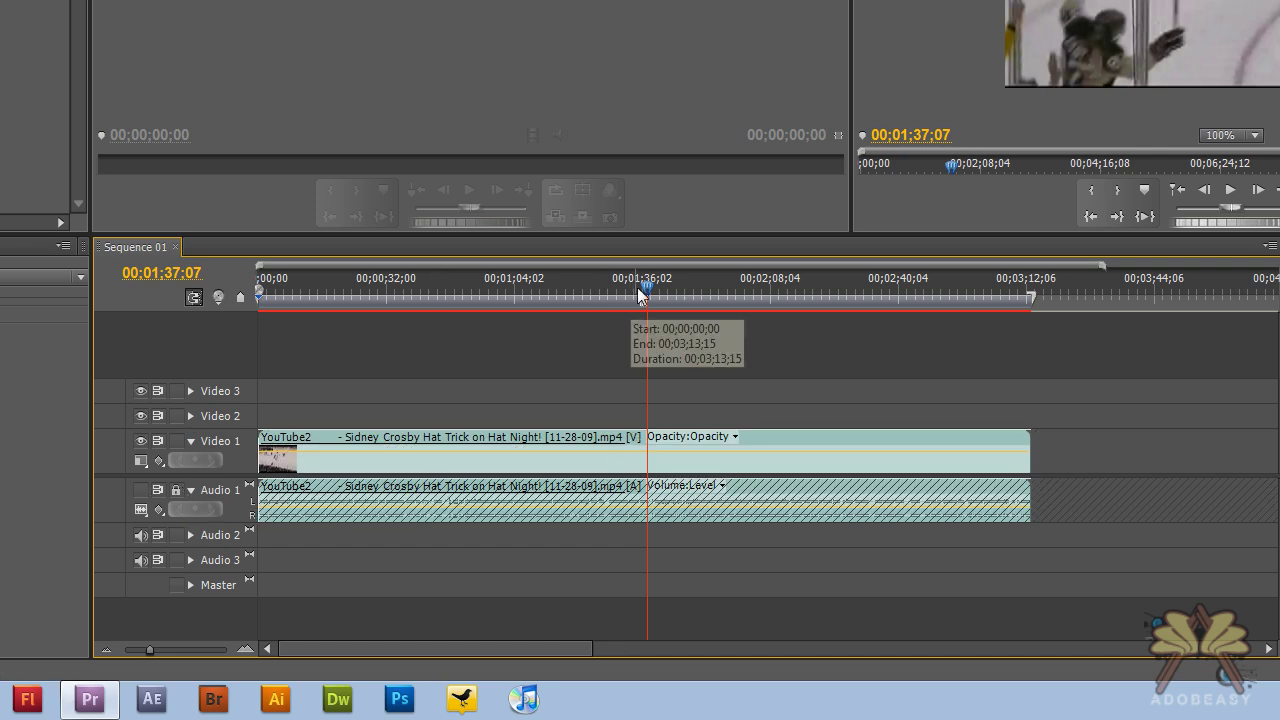
pyautogui.moveTo(650, 287); pyautogui.dragTo(648, 285)
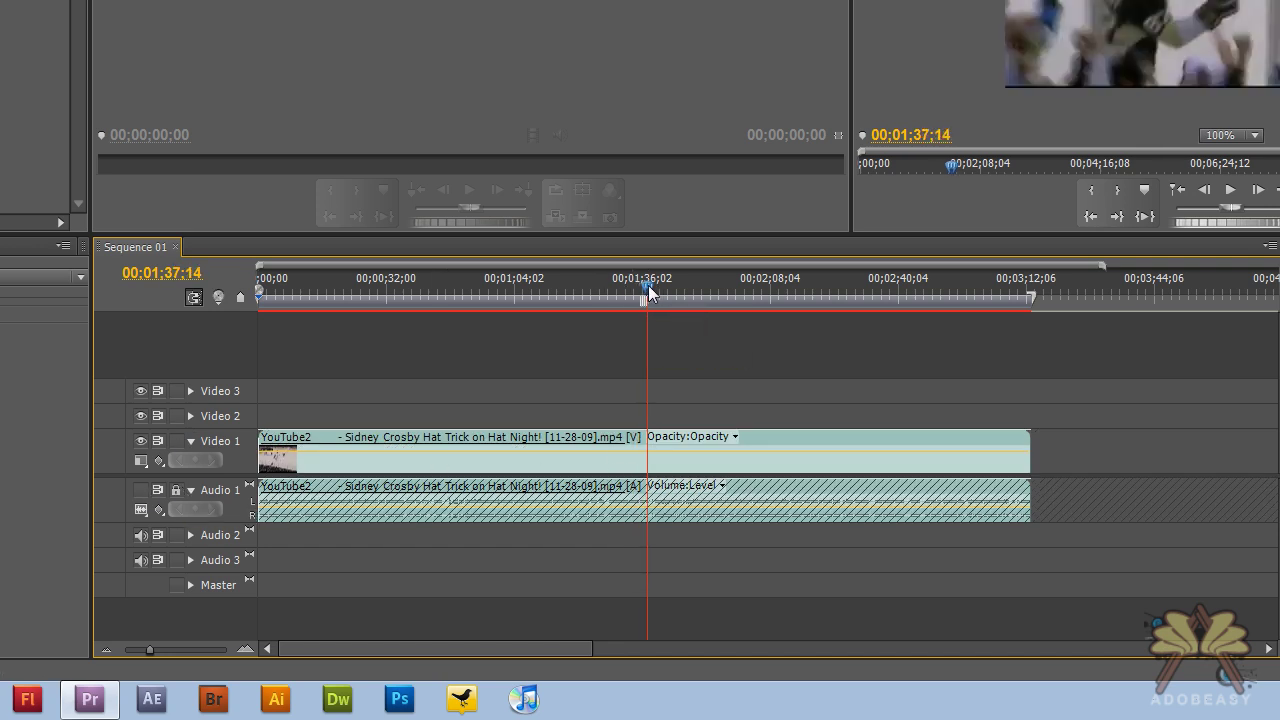
# Step: Razor-cut the Video 1 clip at 00;01;37;14 and again at a second point just after
pyautogui.press('c')
pyautogui.click(650, 450)
pyautogui.moveTo(647, 280); pyautogui.dragTo(680, 285)
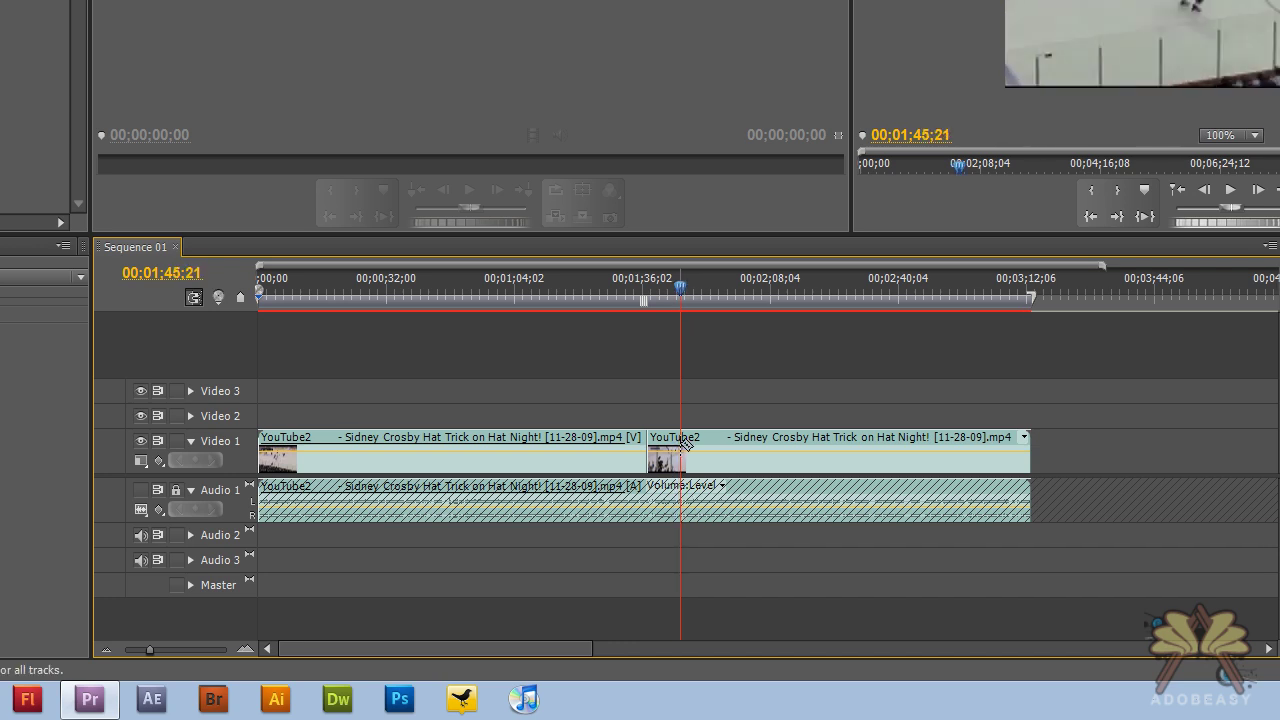
pyautogui.click(681, 445)
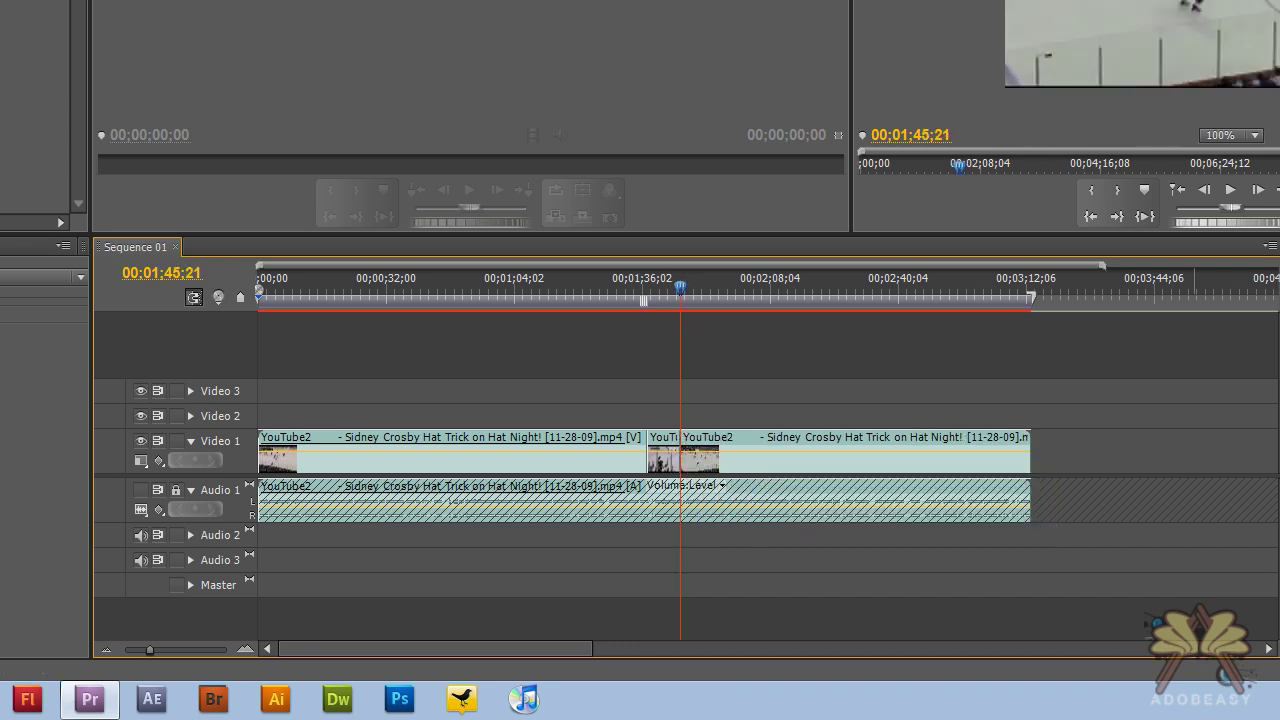
# Step: Shift the later footage and the short cut piece right, leaving gaps around the piece
pyautogui.moveTo(792, 441); pyautogui.dragTo(875, 441)
pyautogui.click(627, 292)
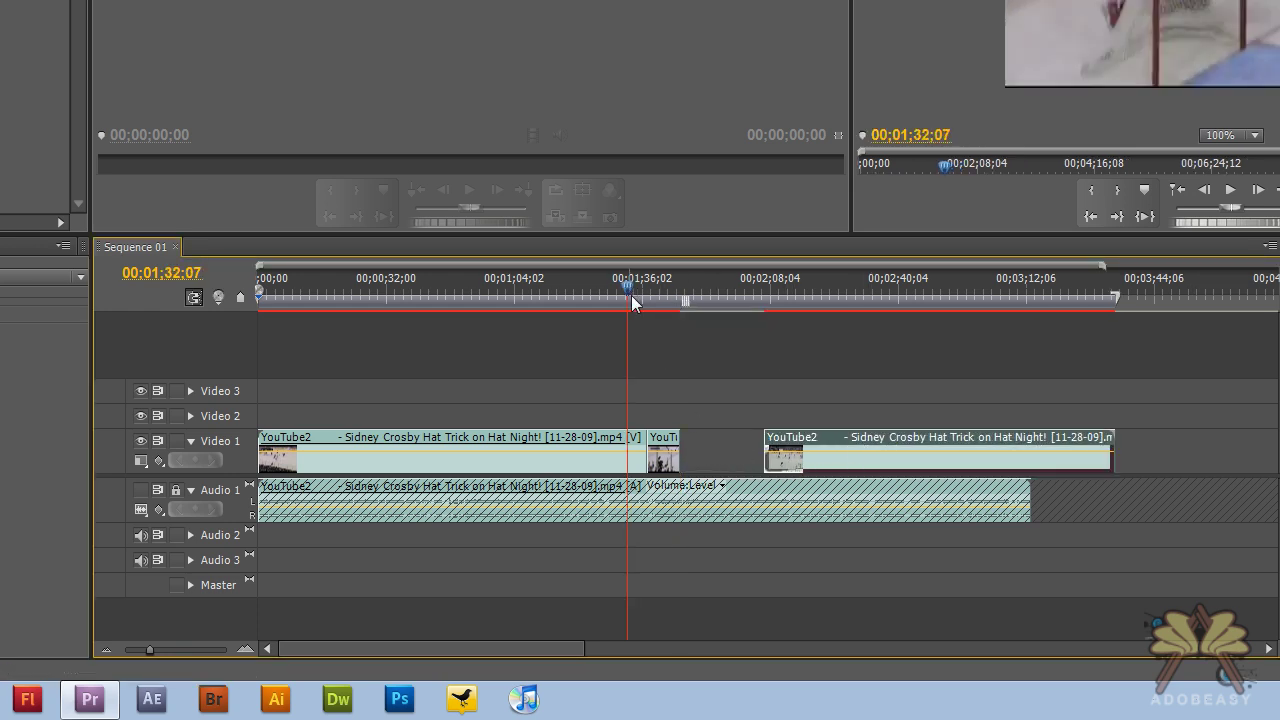
pyautogui.moveTo(673, 440); pyautogui.dragTo(702, 441)
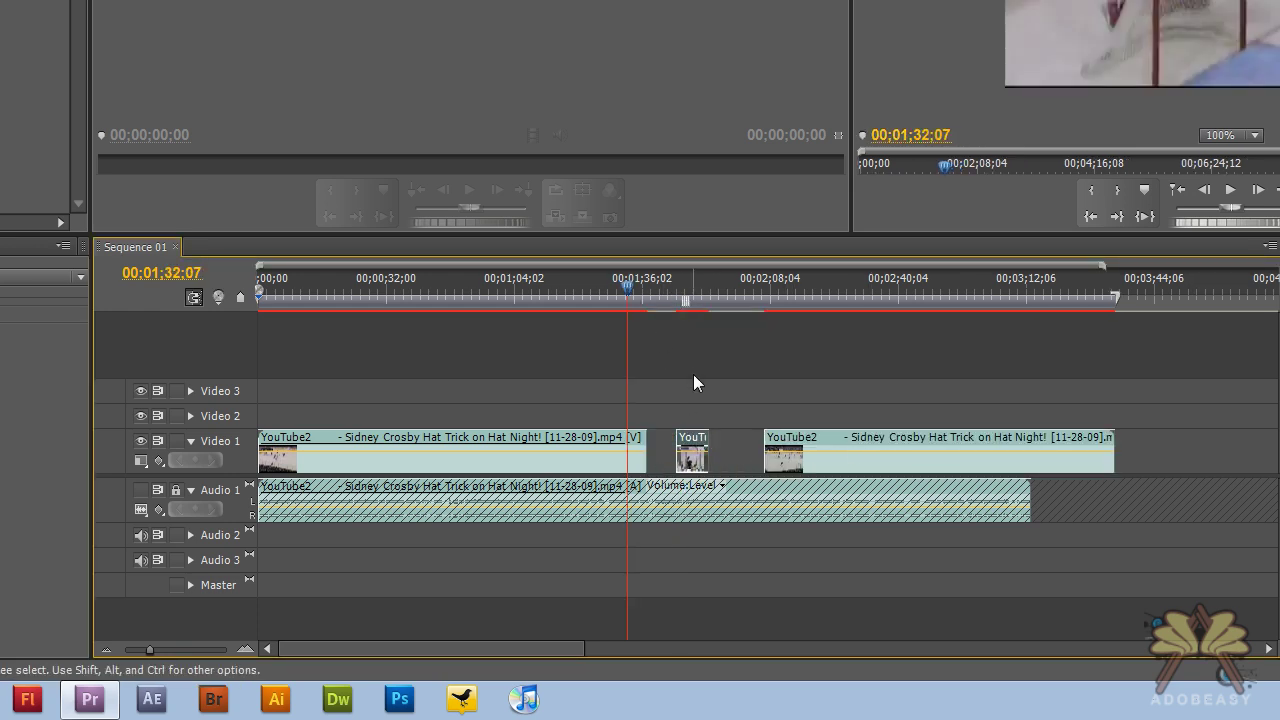
pyautogui.moveTo(628, 282); pyautogui.dragTo(682, 288)
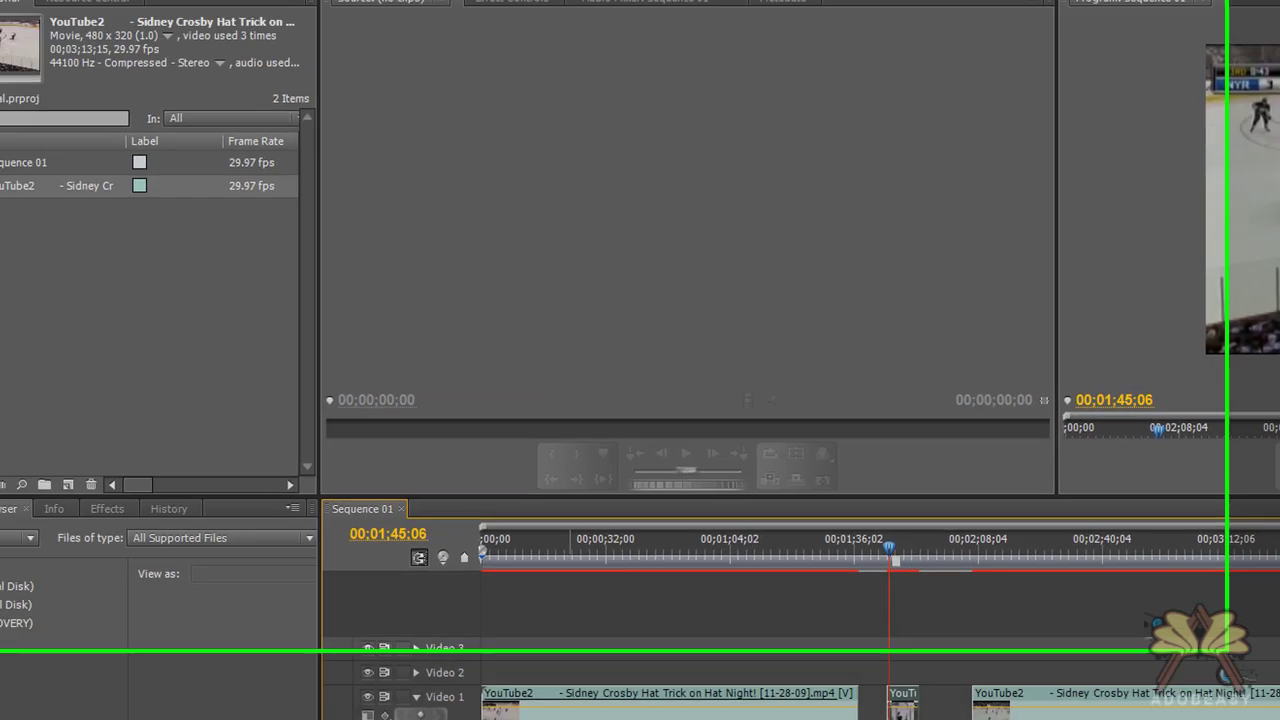
pyautogui.click(129, 30)
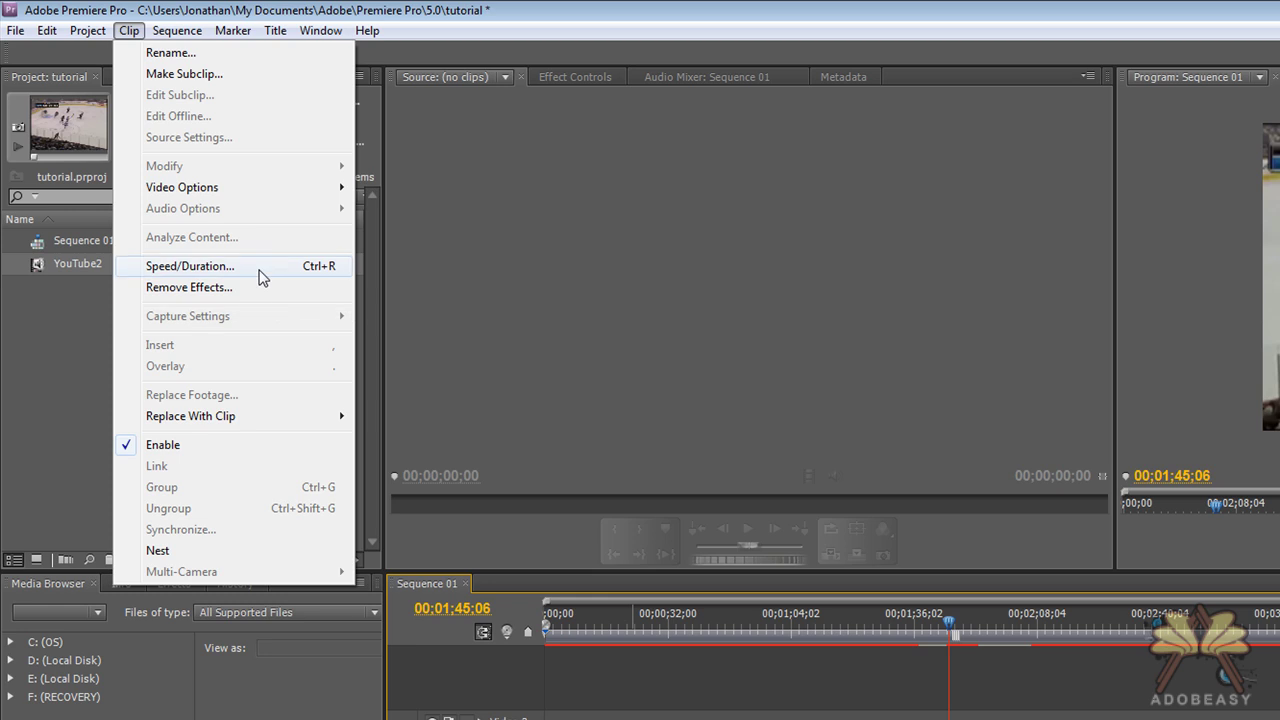
# Step: Set the short middle clip's speed to 50.01%, stretching it to 00;00;16;13
pyautogui.click(259, 267)
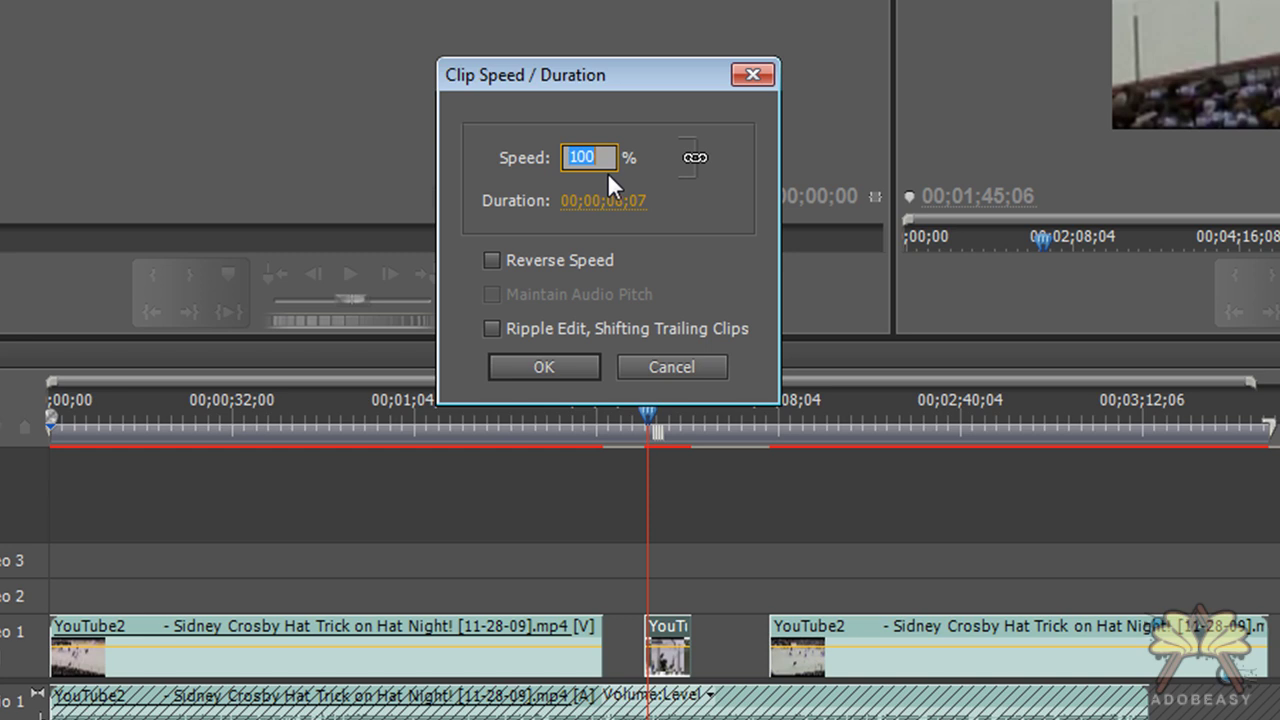
pyautogui.write('50.01')
pyautogui.click(573, 362)
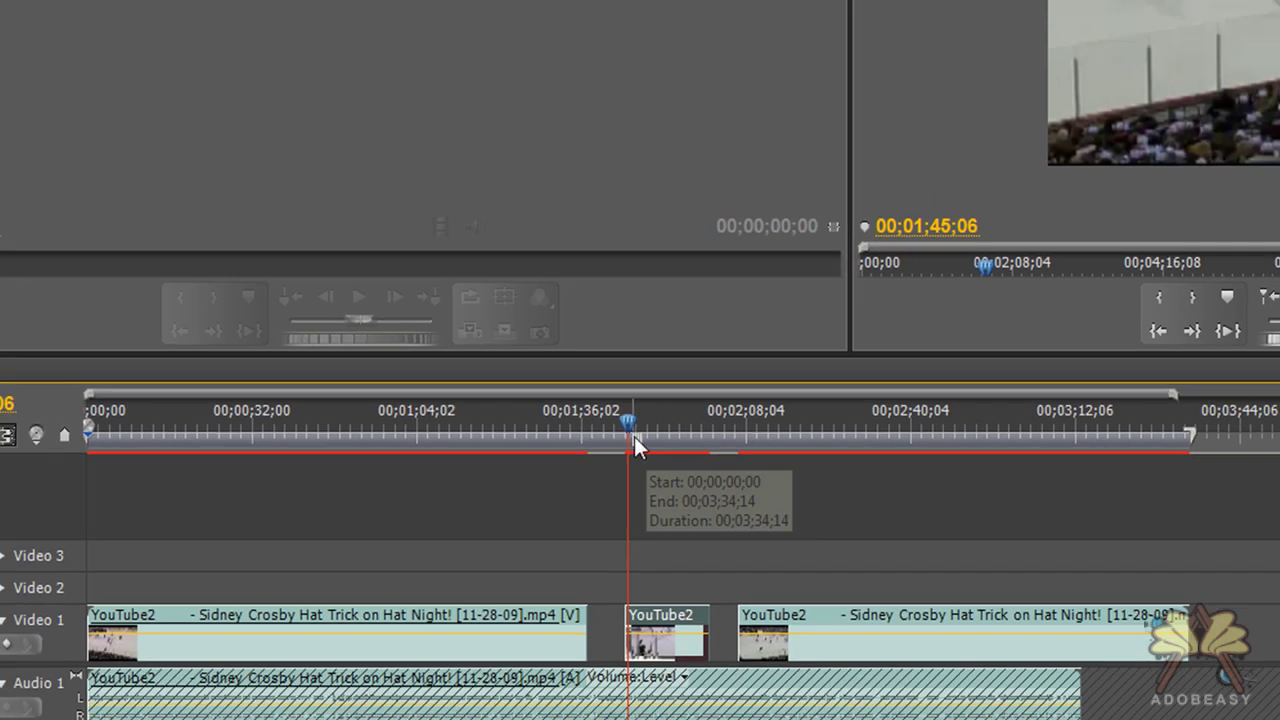
pyautogui.moveTo(634, 436); pyautogui.dragTo(581, 457)
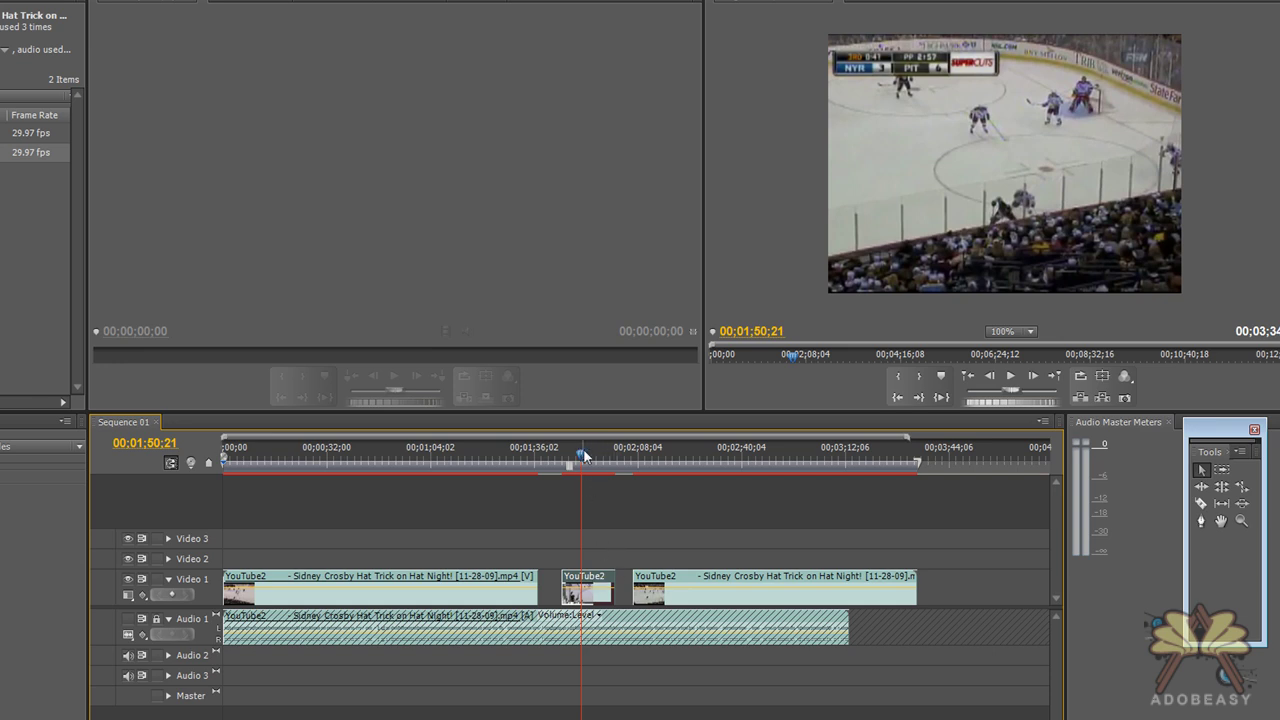
pyautogui.moveTo(582, 455); pyautogui.dragTo(501, 463)
pyautogui.moveTo(598, 578); pyautogui.dragTo(574, 578)
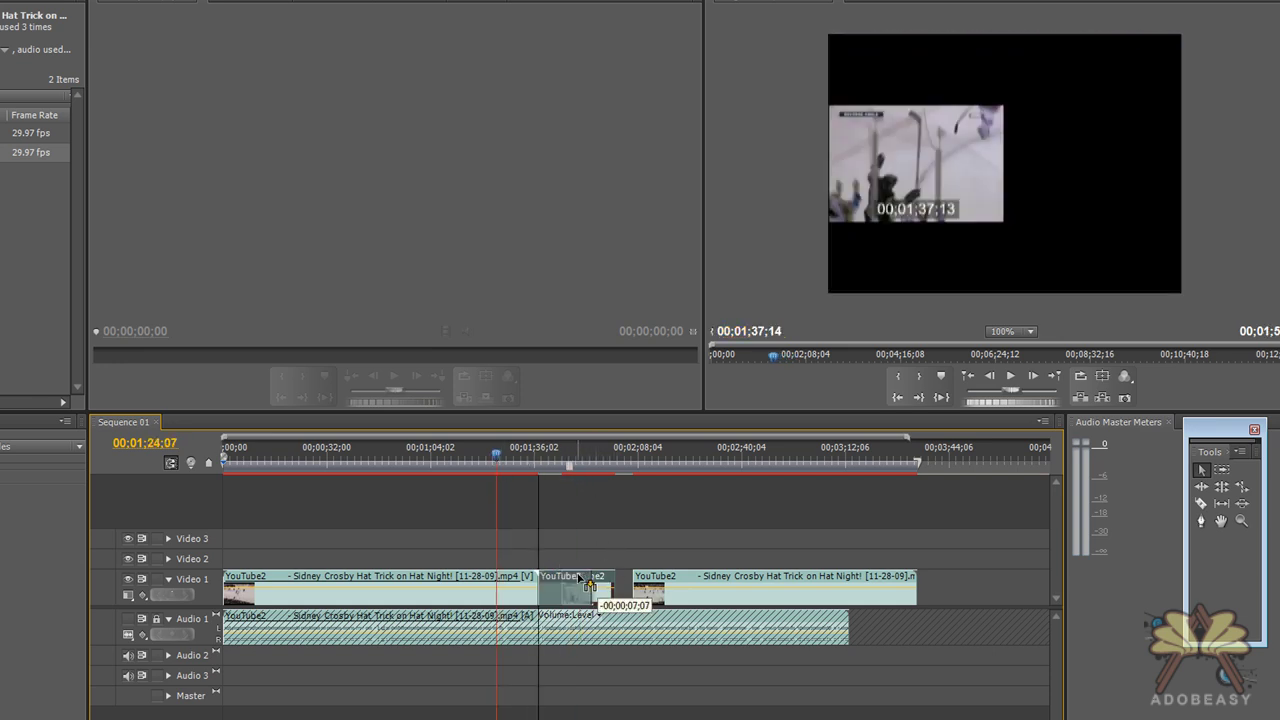
pyautogui.moveTo(664, 578); pyautogui.dragTo(625, 578)
pyautogui.click(536, 456)
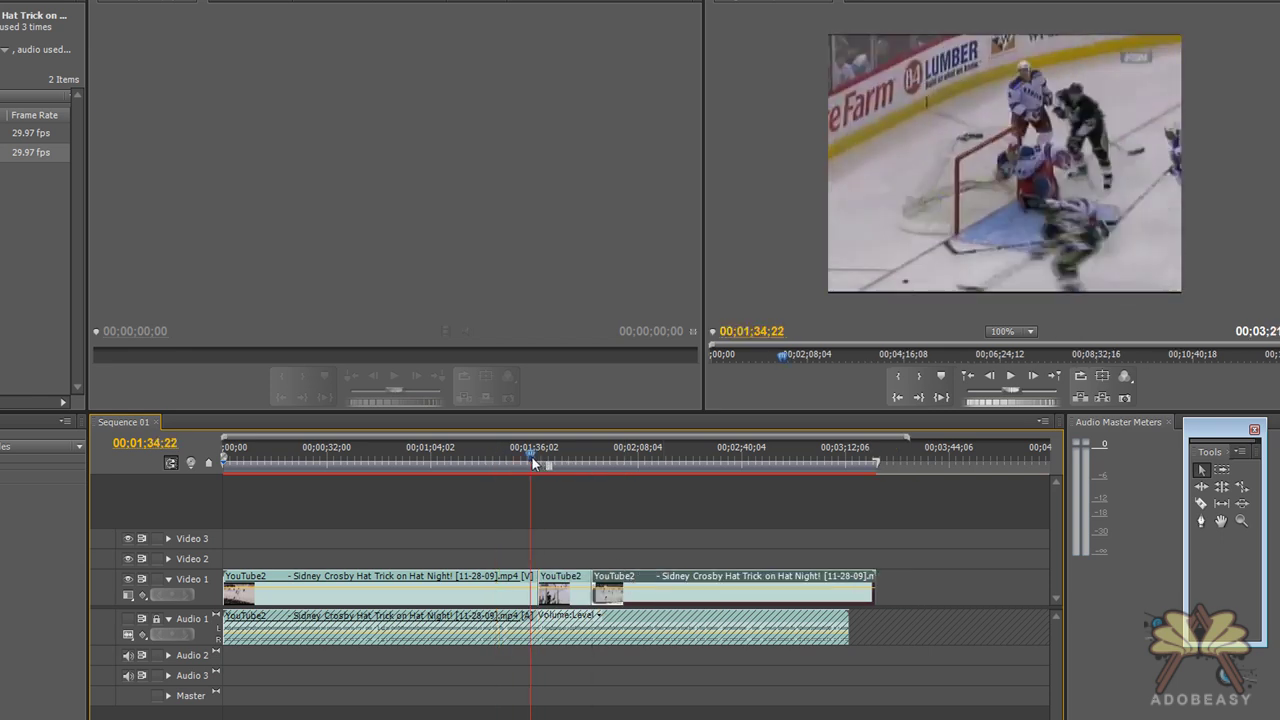
pyautogui.click(1010, 377)
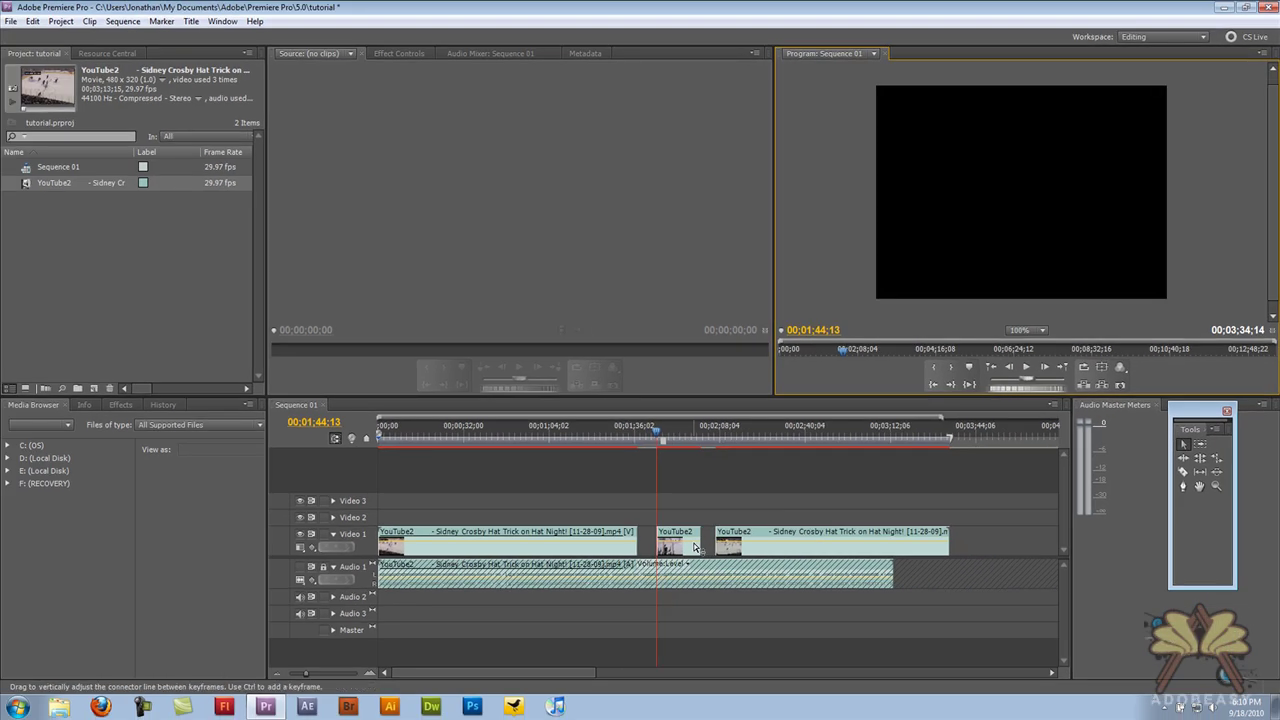
# Step: Restore the short clip's length, then set its speed to 150%, shortening it to 00;00;05;14
pyautogui.moveTo(696, 546); pyautogui.dragTo(678, 546)
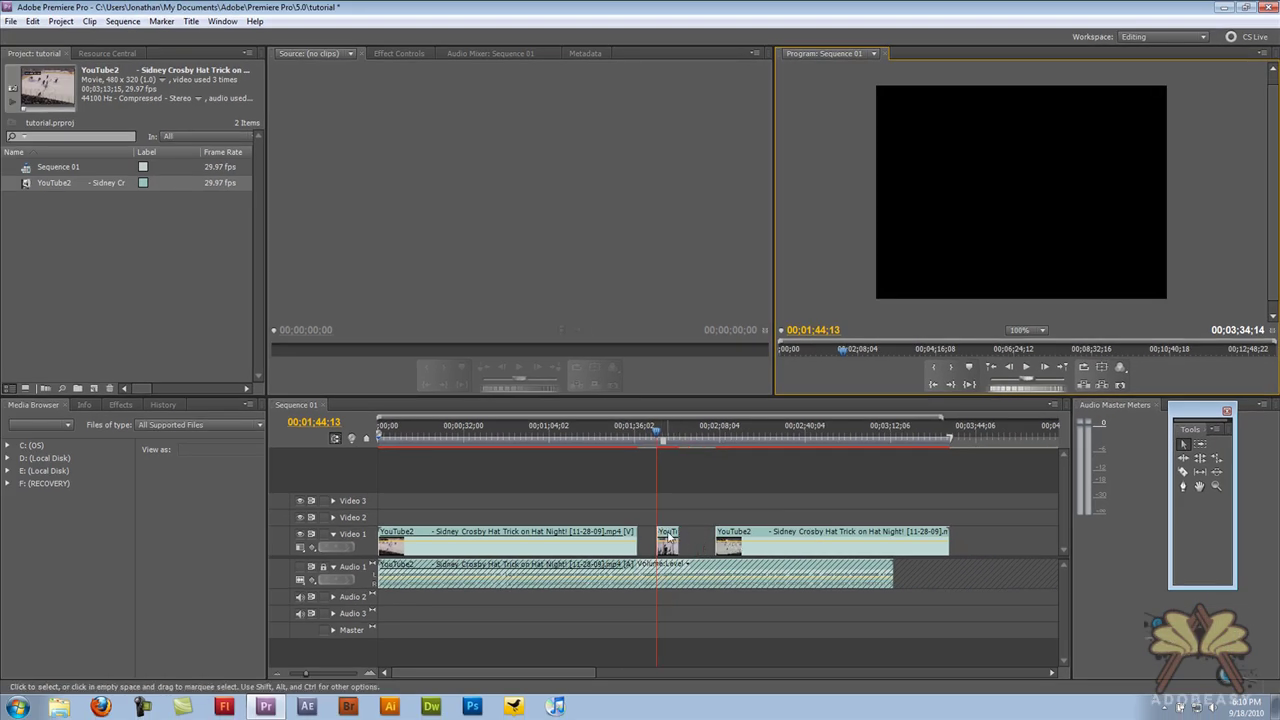
pyautogui.click(667, 541)
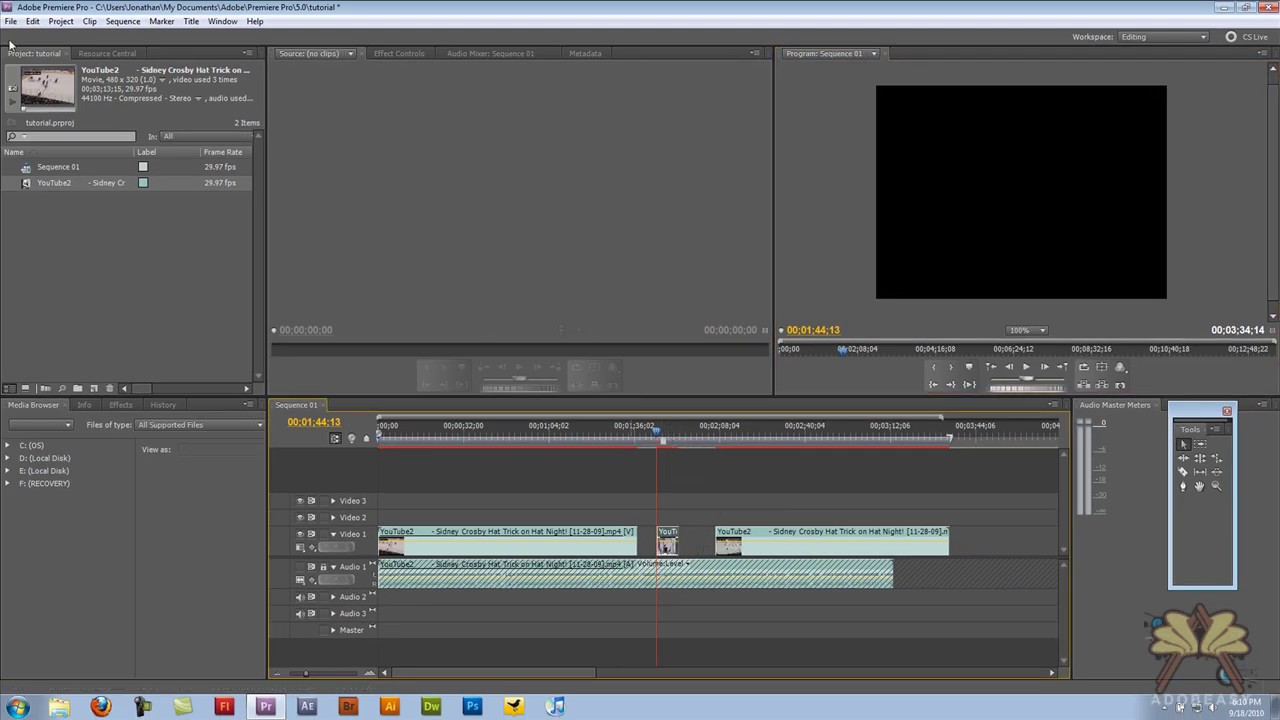
pyautogui.click(61, 21)
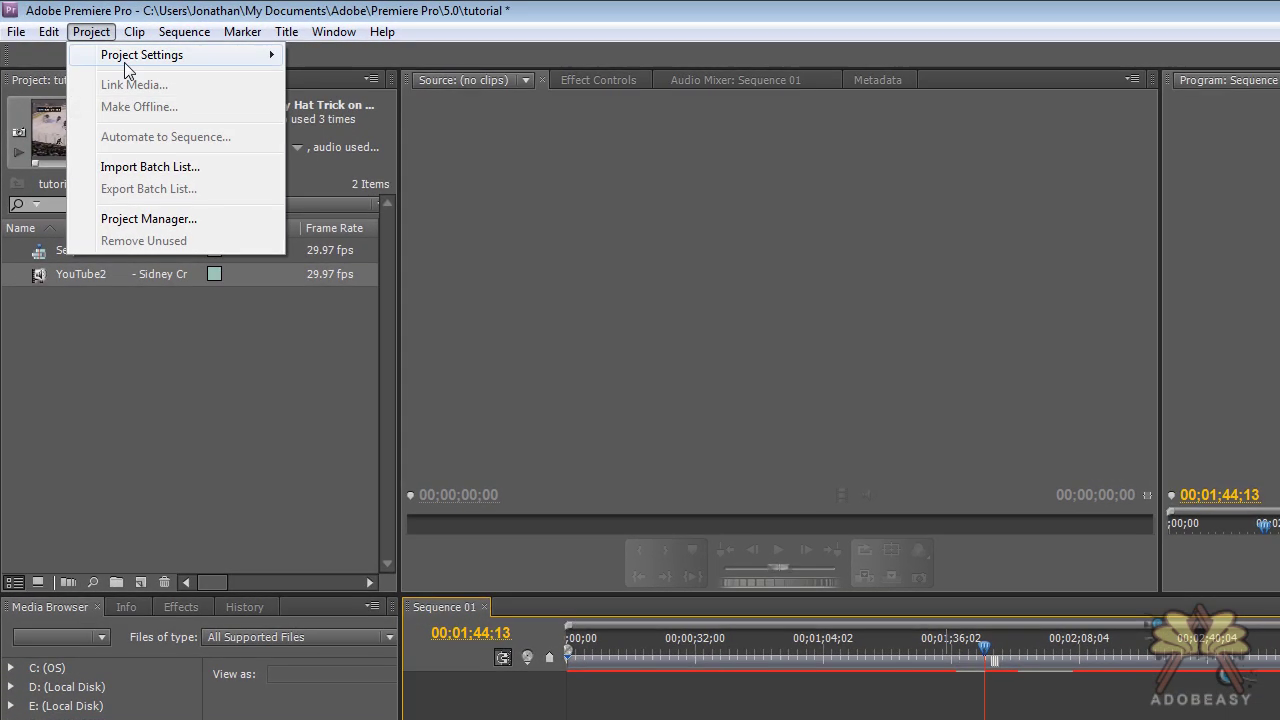
pyautogui.click(196, 275)
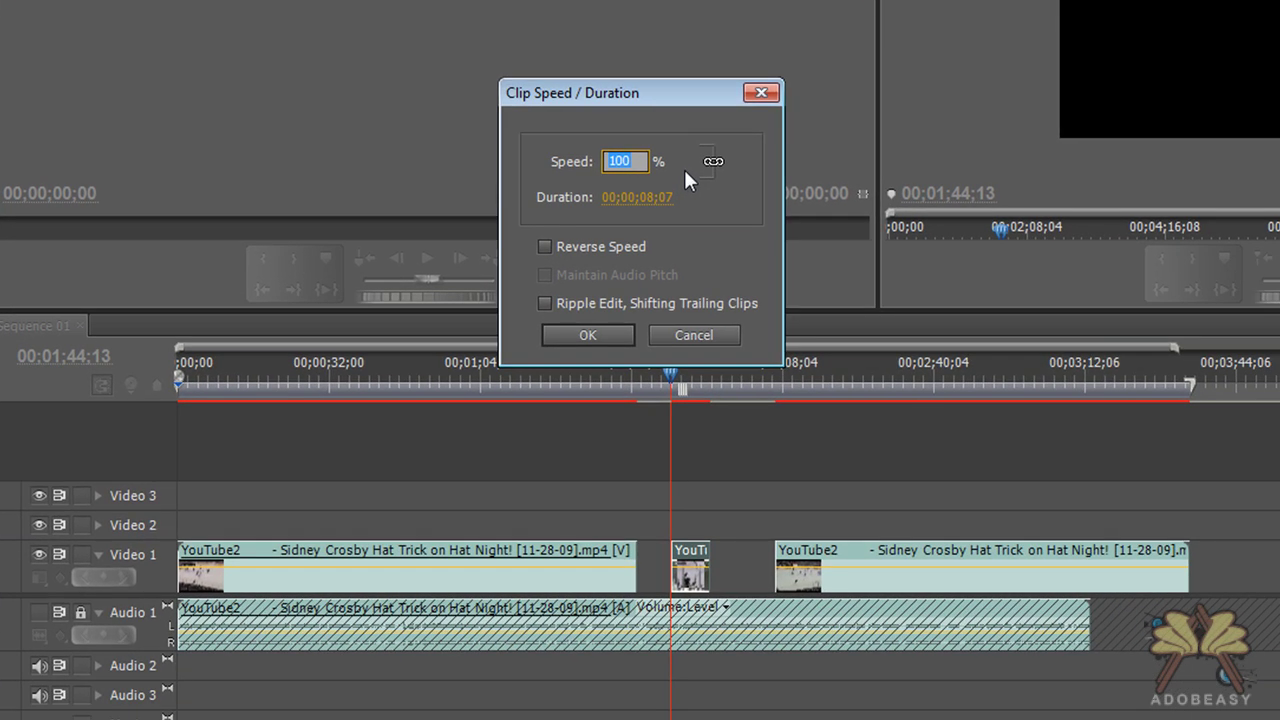
pyautogui.write('150.')
pyautogui.click(605, 340)
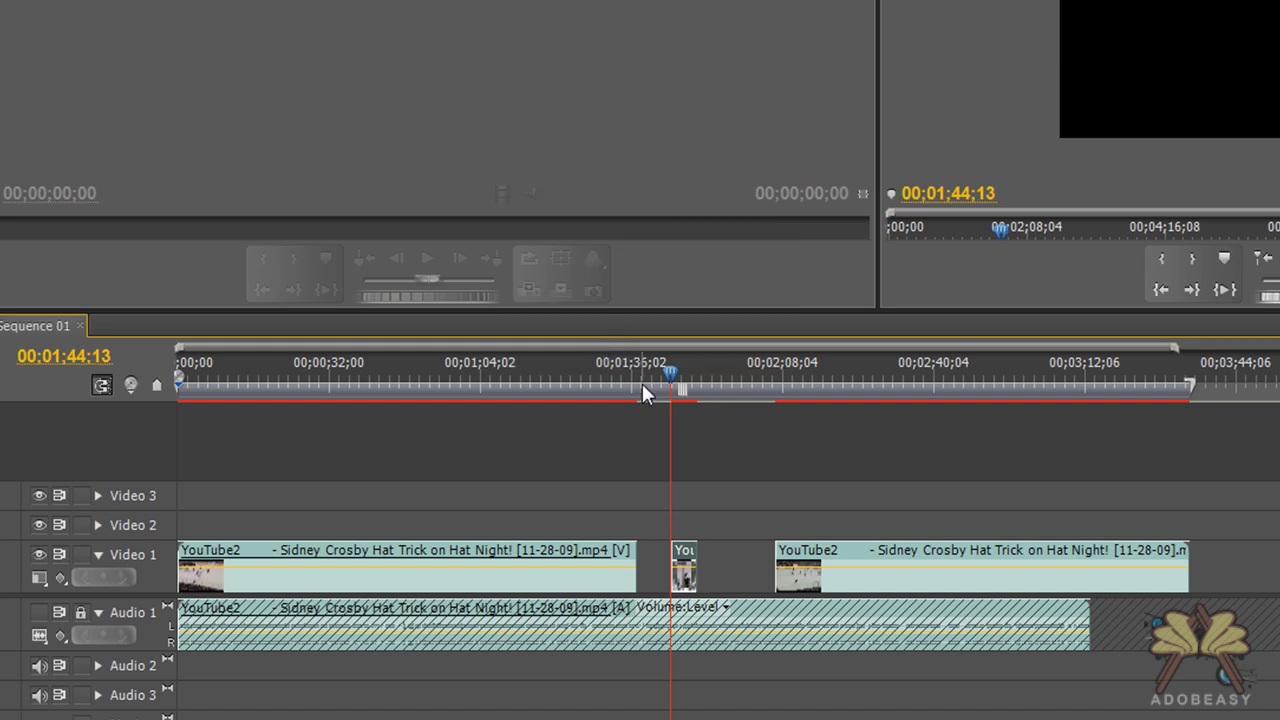
# Step: Butt the sped-up clip and last clip against the first, then play Sequence 01
pyautogui.moveTo(670, 378); pyautogui.dragTo(618, 378)
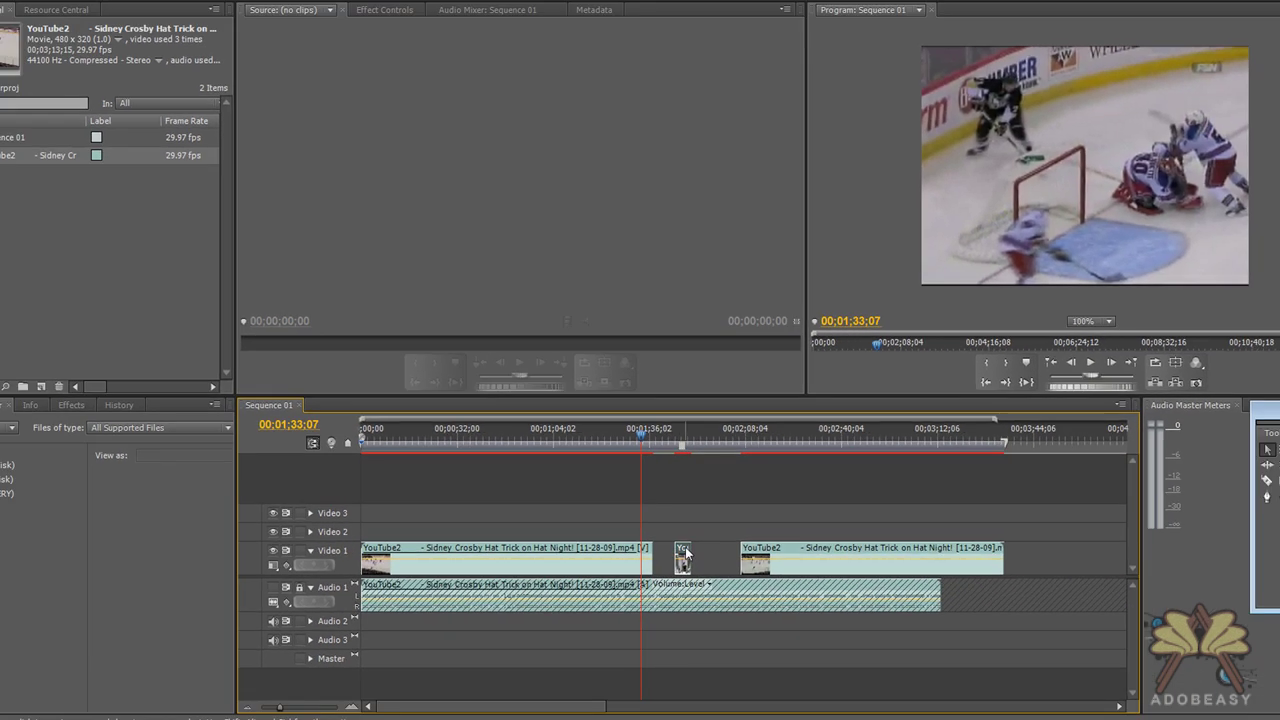
pyautogui.moveTo(684, 550); pyautogui.dragTo(665, 553)
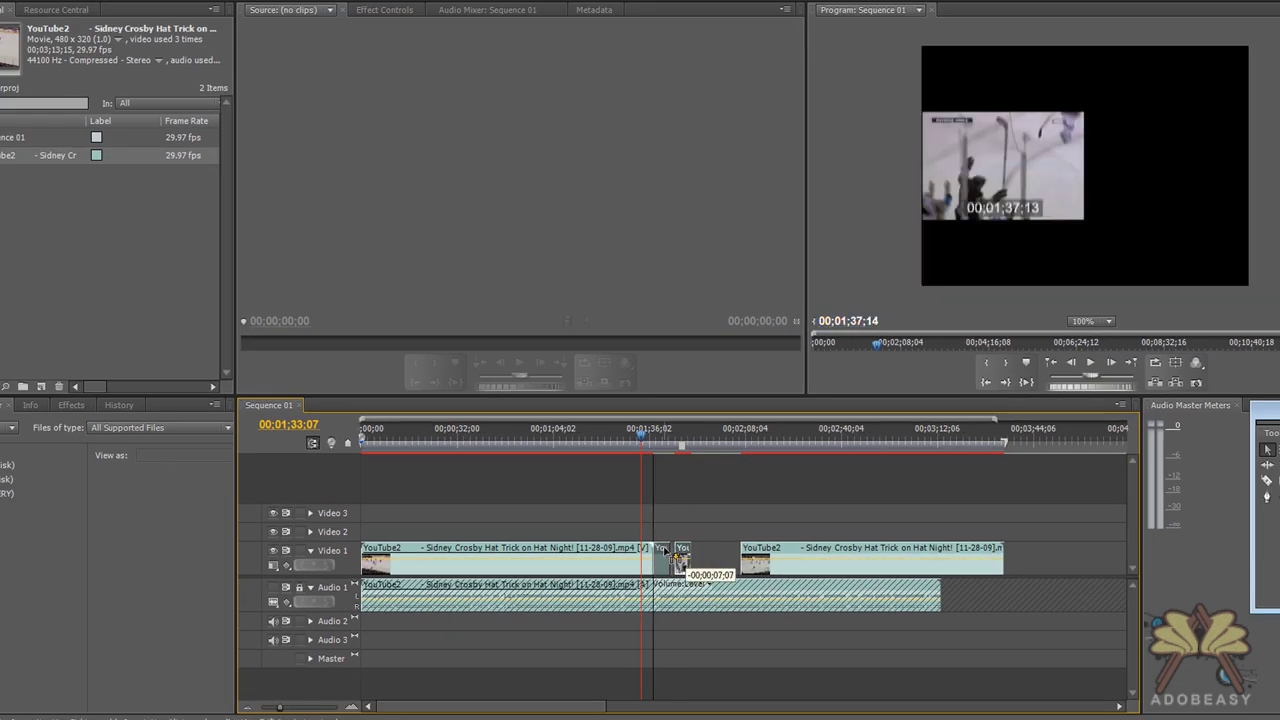
pyautogui.moveTo(774, 555); pyautogui.dragTo(703, 555)
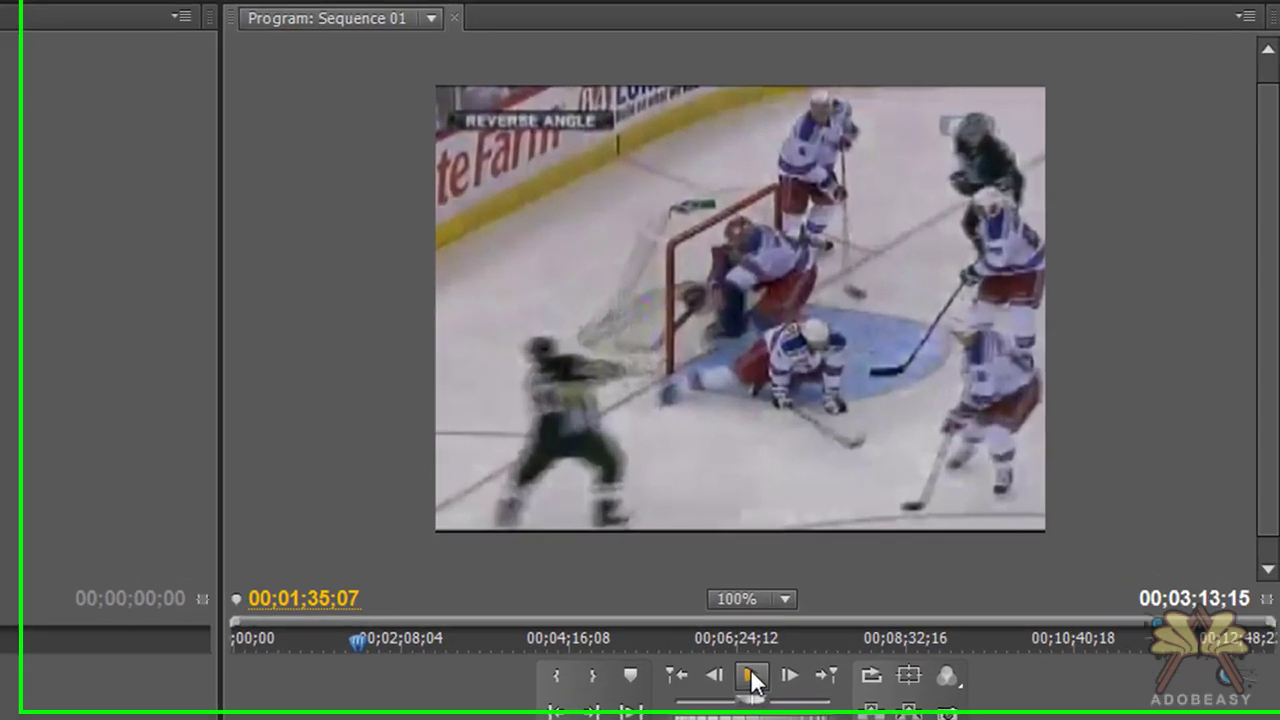
pyautogui.click(751, 672)
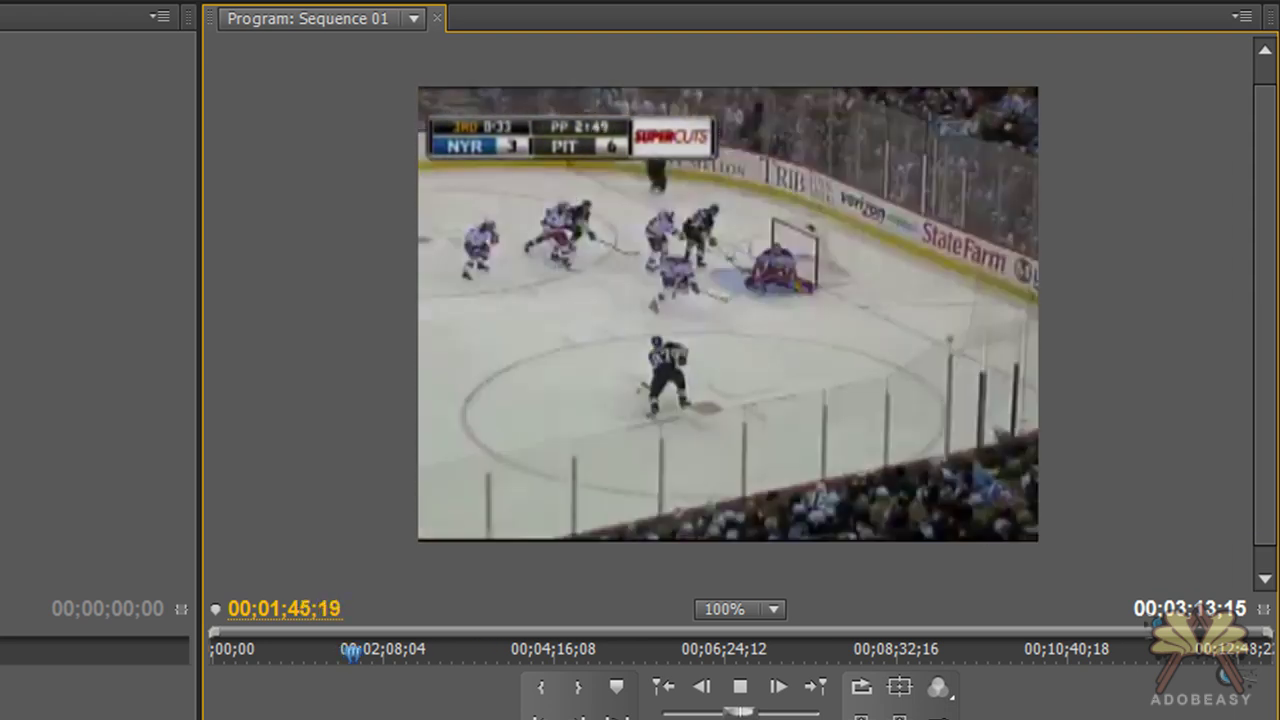
# Step: Stop playback at 00;01;47;09, just after the sped-up section
pyautogui.click(740, 687)
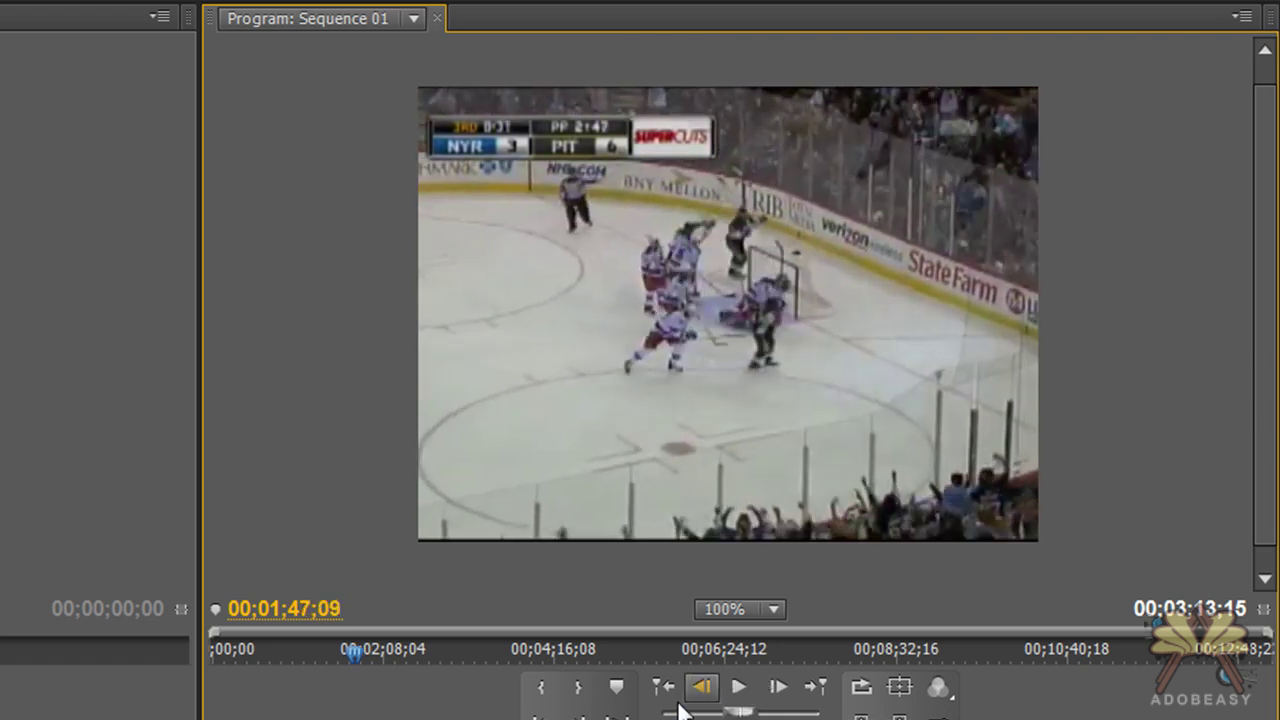